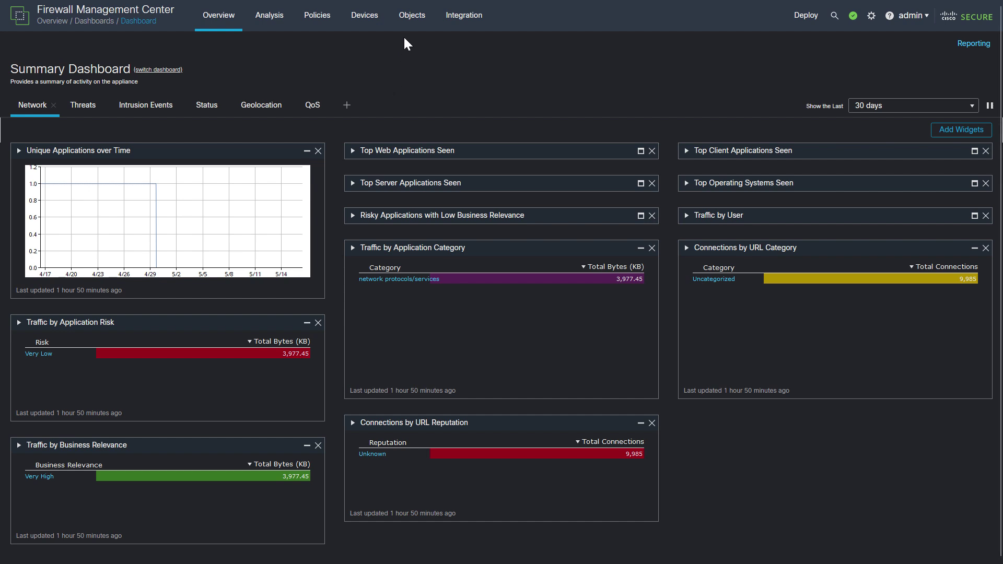
Start a new extended access list in Object Management named ACL-UNWANTED-IP.
mouse_move(411, 15)
click(424, 51)
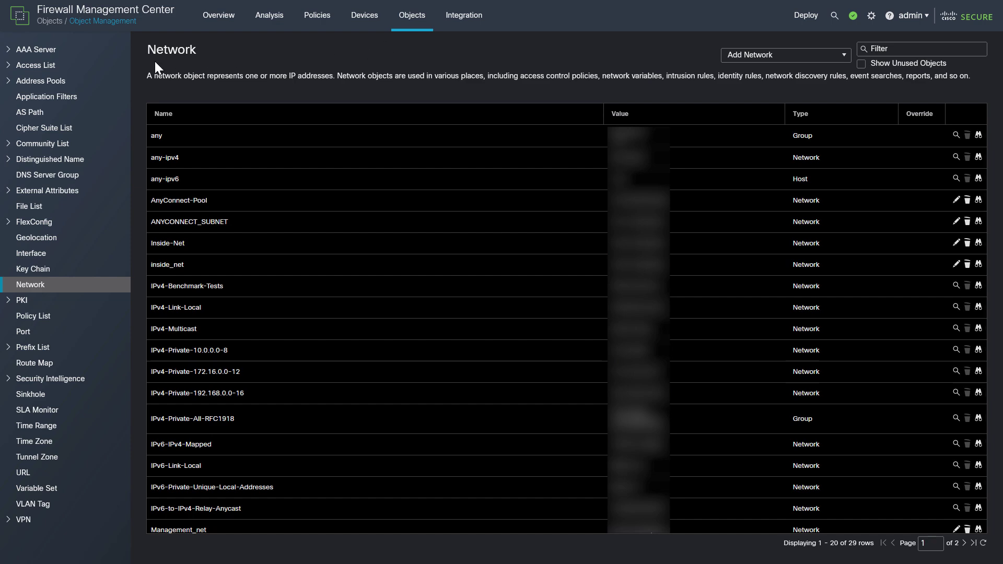
click(39, 65)
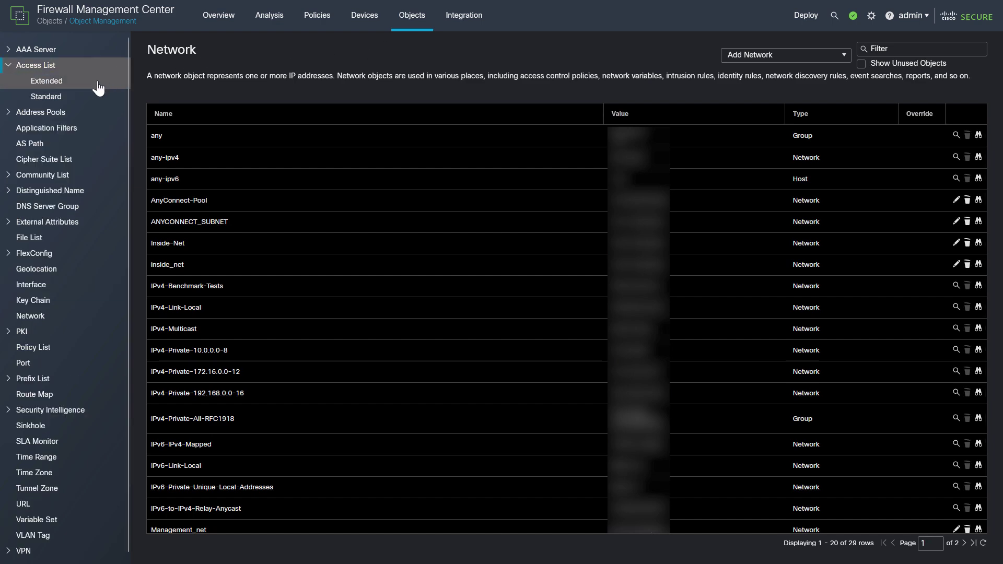
click(99, 83)
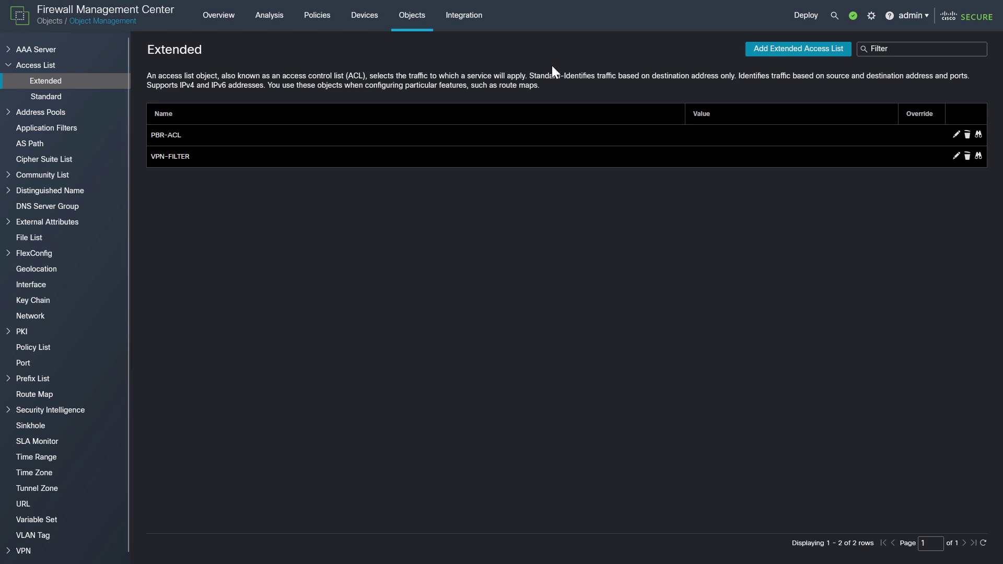
click(771, 52)
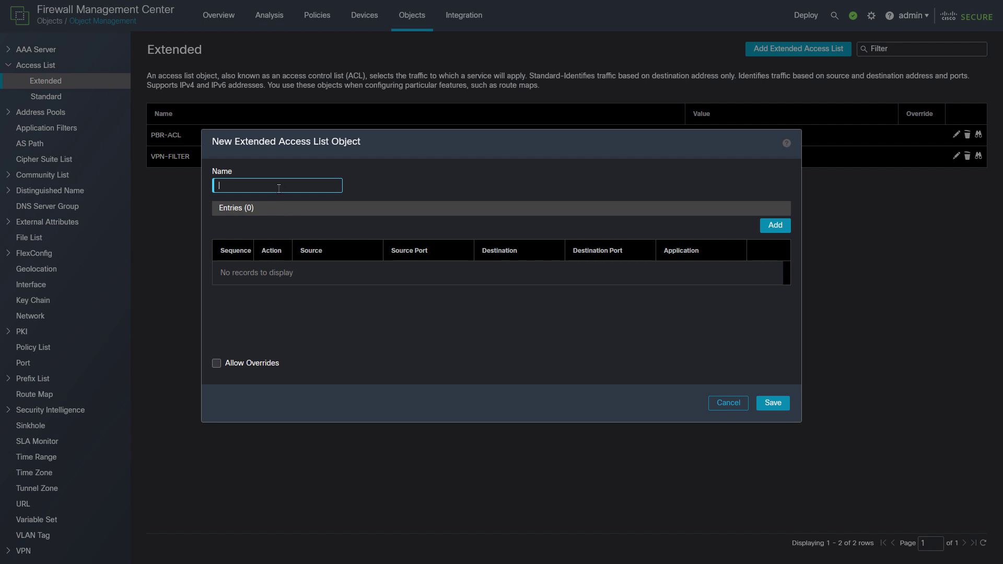
text(ACL-UNWANTED-IP)
Add a Block entry with source UNWANTED-IP to ACL-UNWANTED-IP and save the list.
click(770, 225)
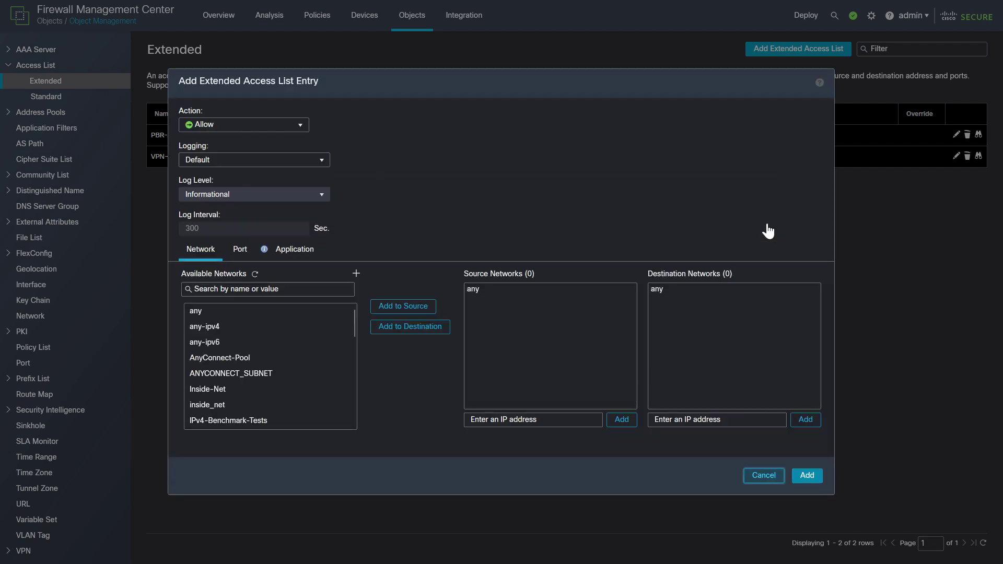
click(300, 126)
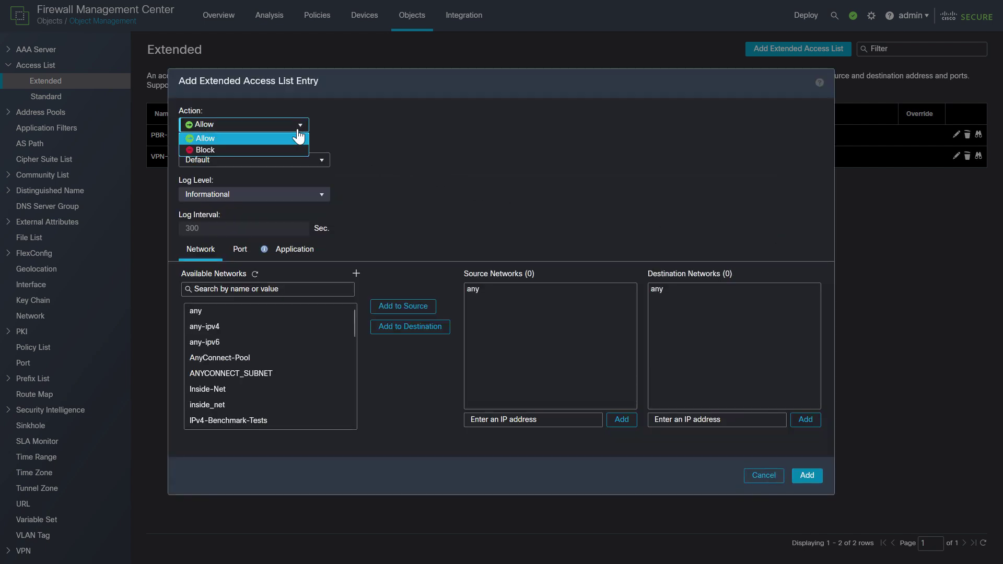
click(292, 149)
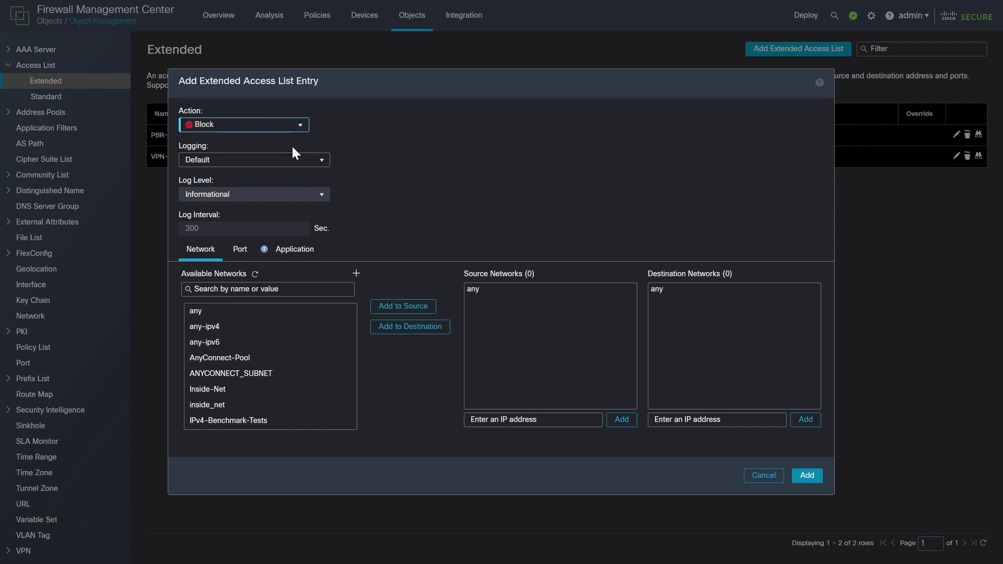
click(246, 286)
text(UNWANTE)
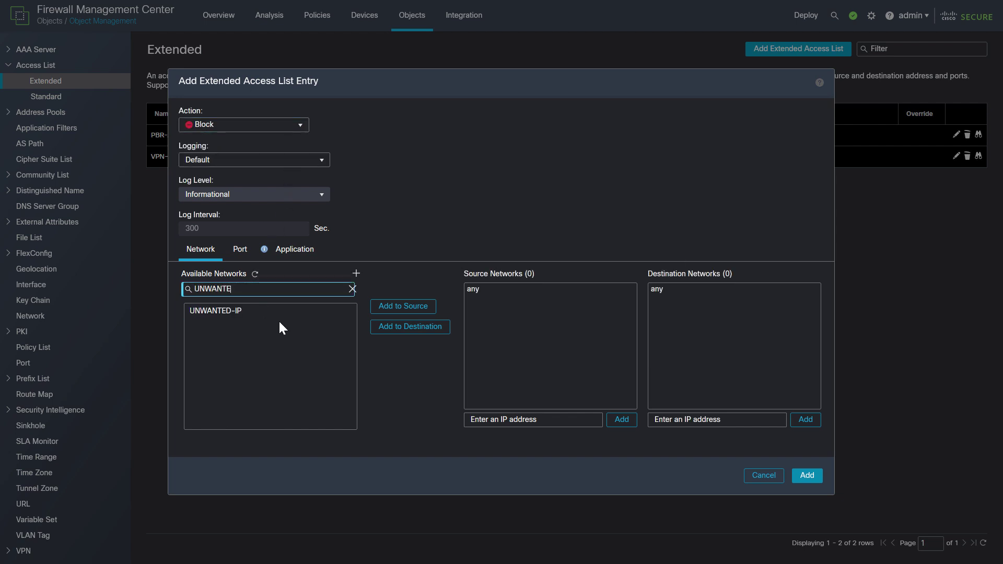
click(277, 312)
click(411, 316)
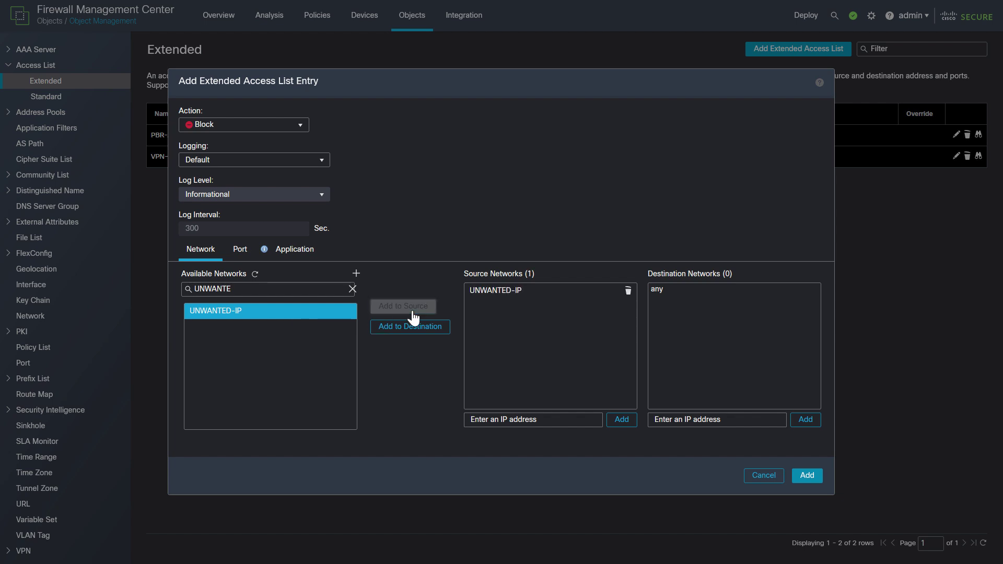
click(807, 477)
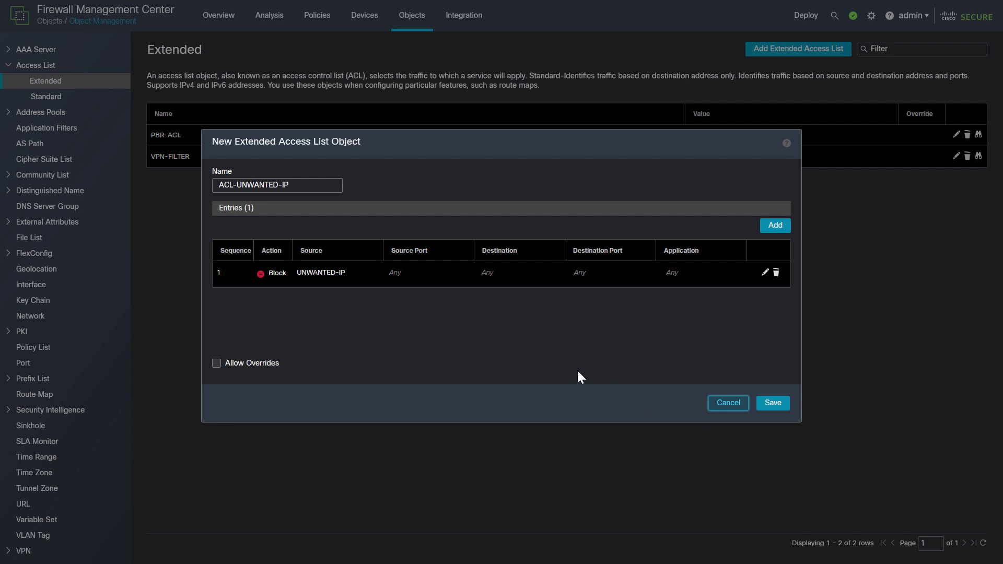
click(776, 406)
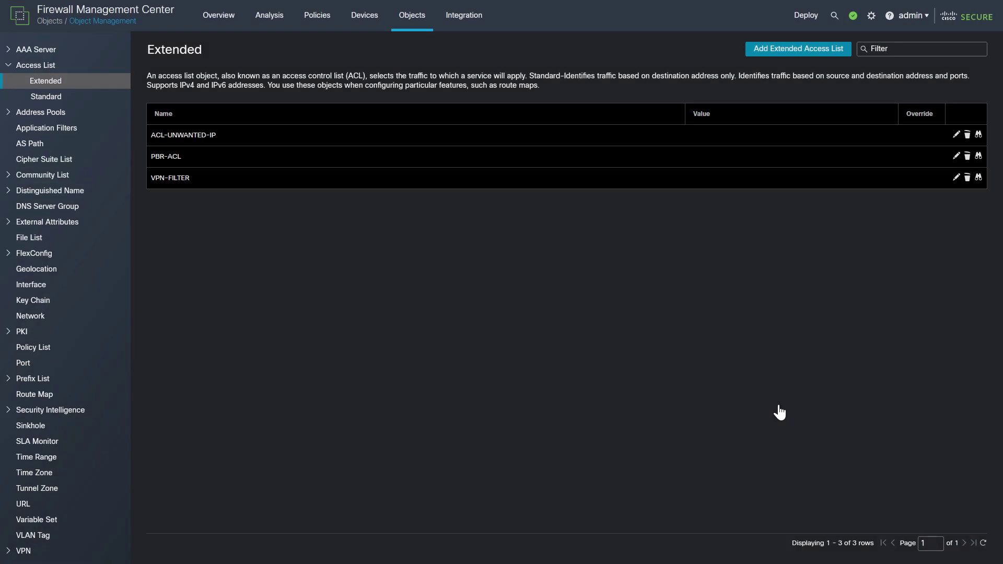
Create a new FlexConfig object named FLEX-CONTROL-PLANE-ACL.
click(90, 254)
click(94, 270)
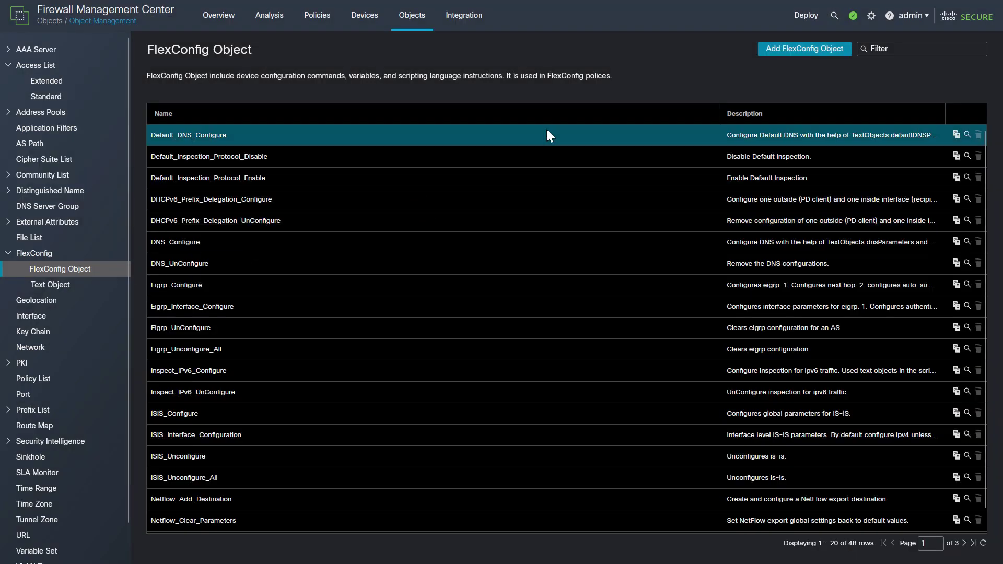
click(765, 54)
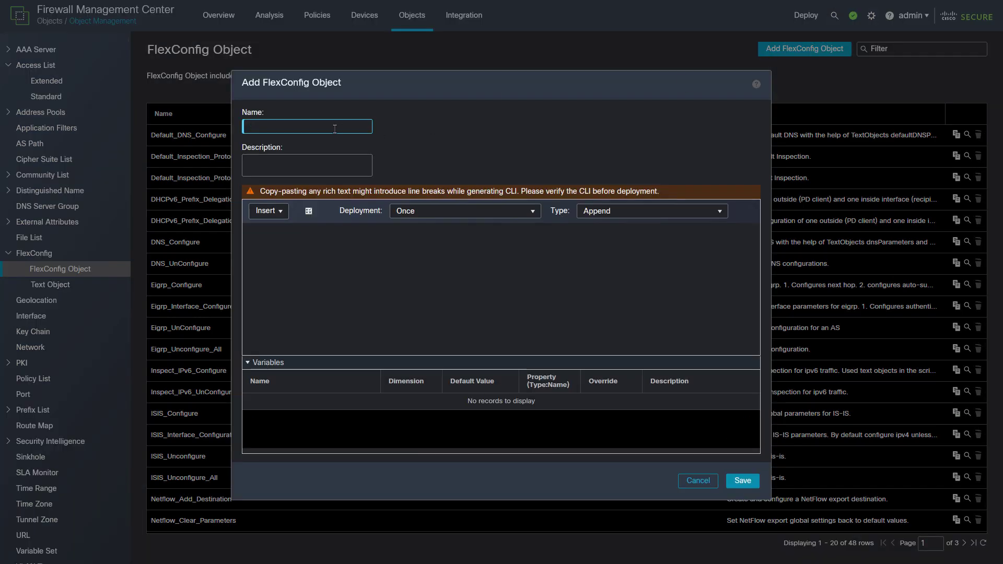
text(FLEX-CONTROL-PLANE-ACL)
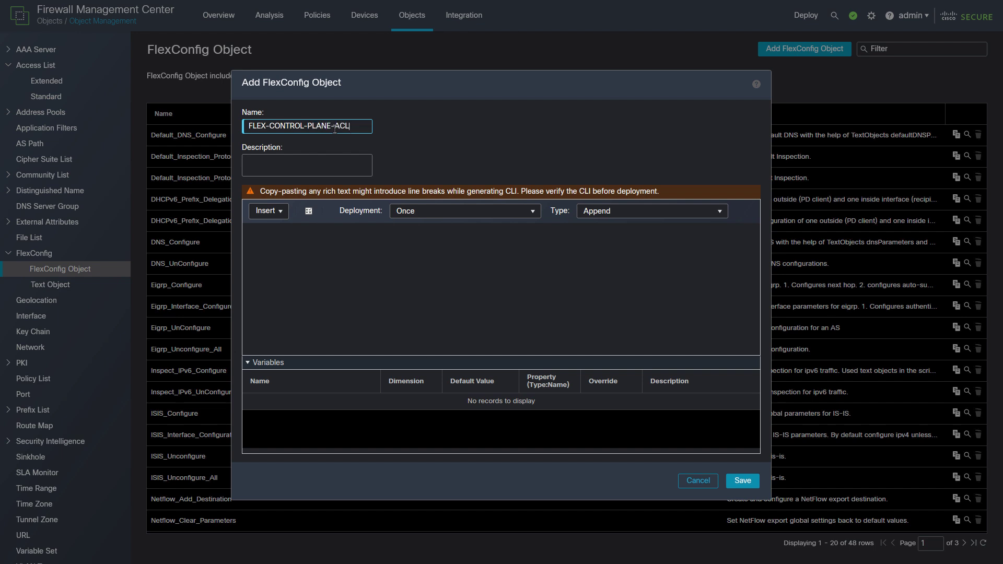
Insert Extended ACL variable VAR-ACL-UNWANTED-IP referencing ACL-UNWANTED-IP into the script.
click(279, 215)
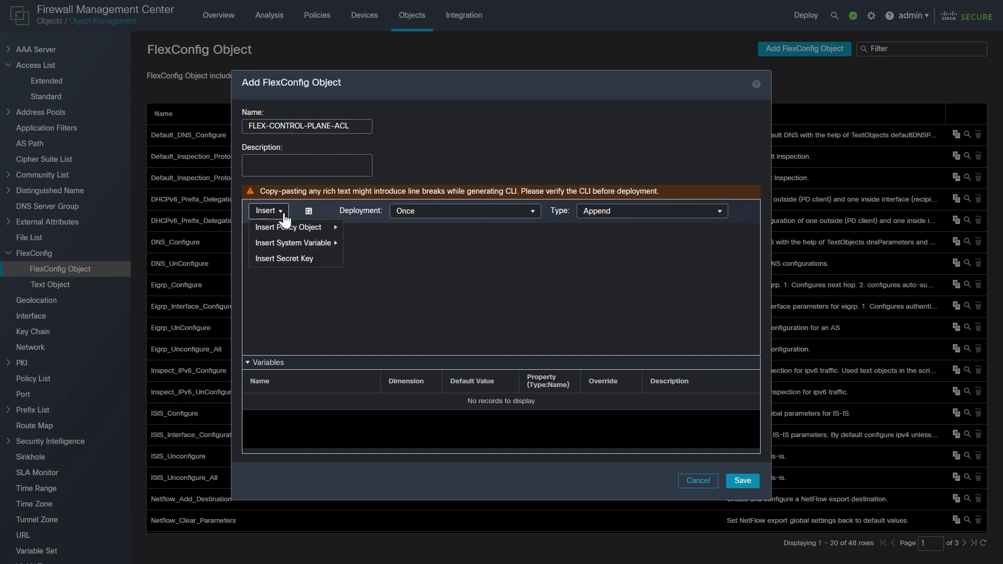
mouse_move(291, 227)
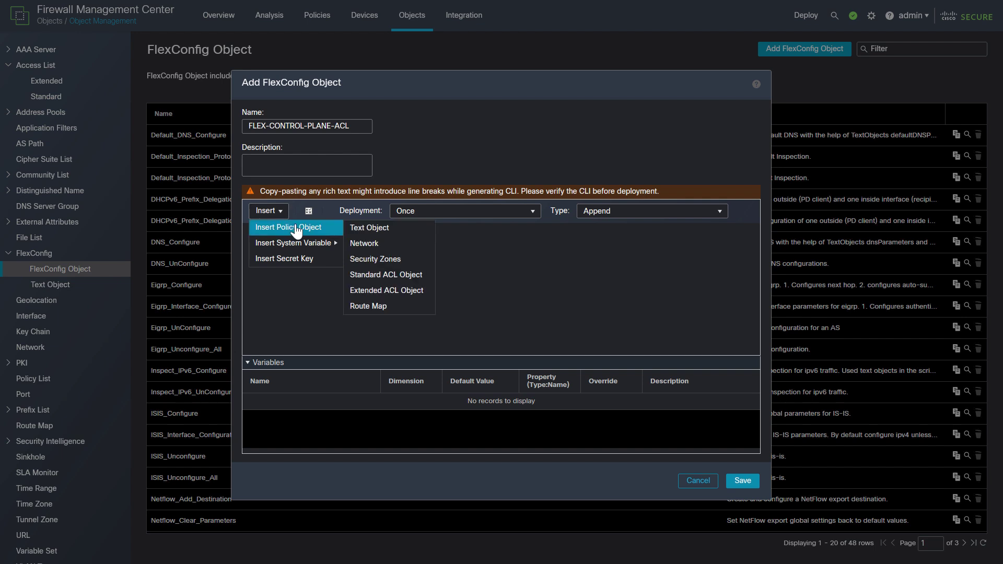
click(386, 291)
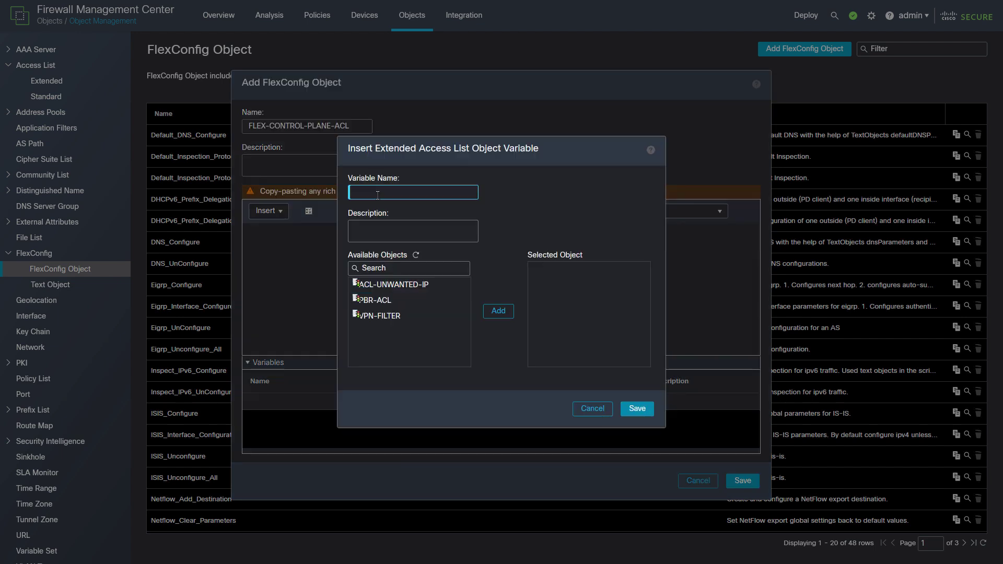
text(VAR-ACL-UNWANTED-IP)
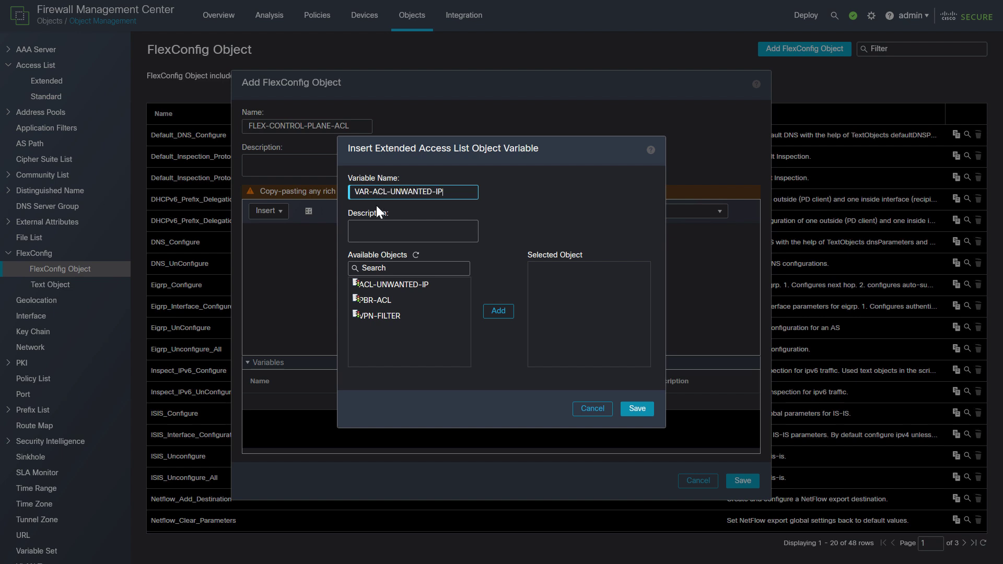
click(385, 286)
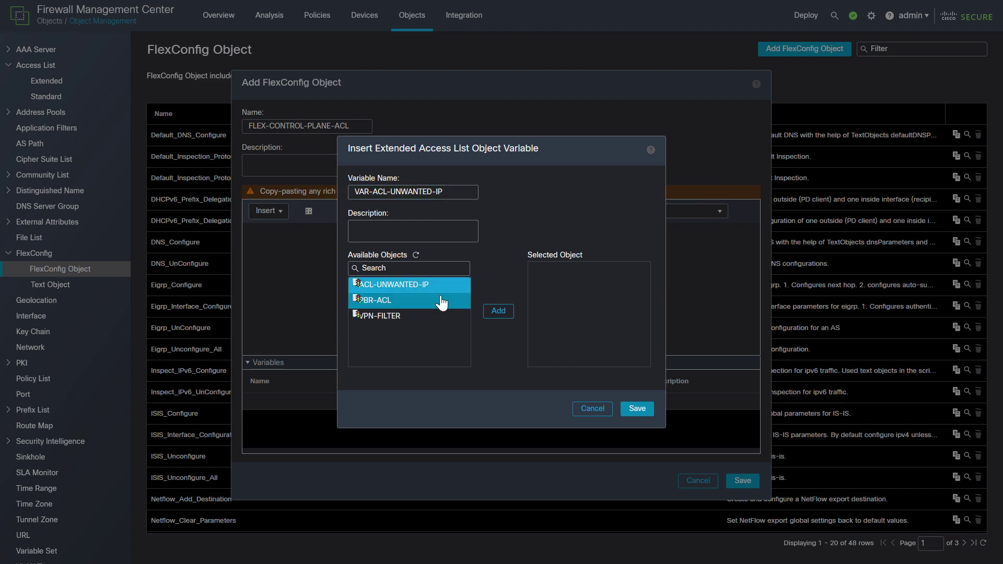
click(498, 311)
click(637, 408)
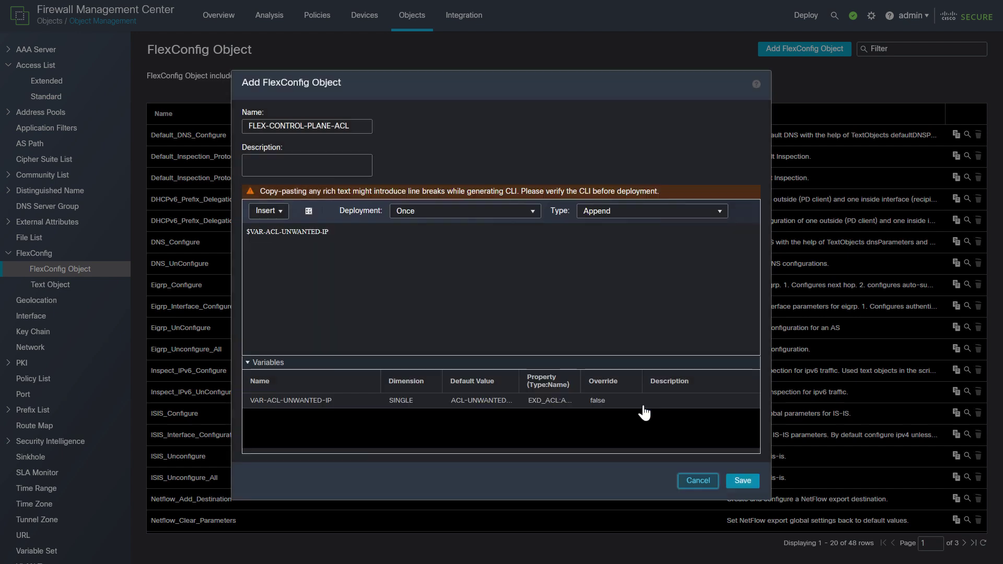
Add script line 'access-group $VAR-ACL-UNWANTED-IP in interface outside control-plane' and save the object.
click(357, 234)
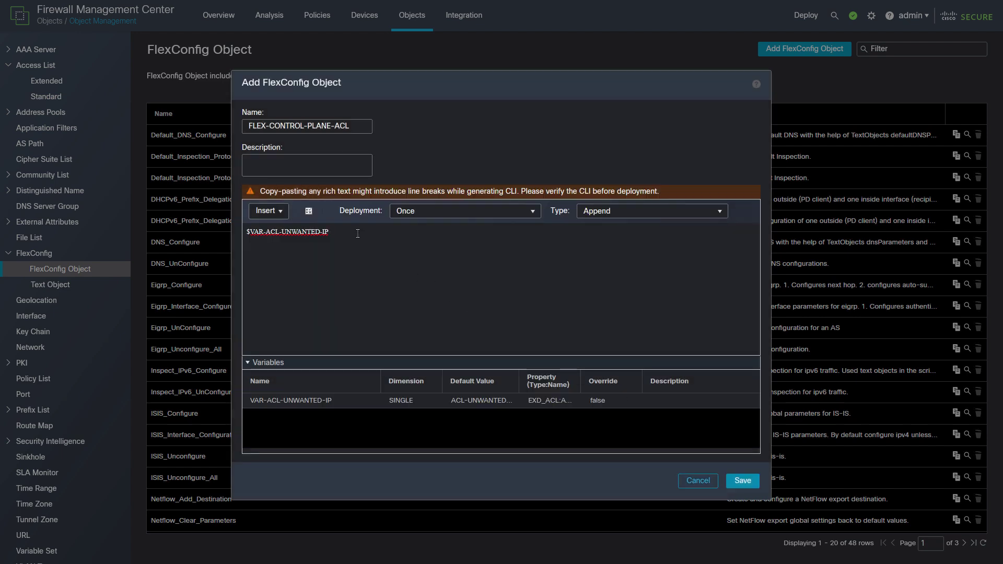
text(access-grou)
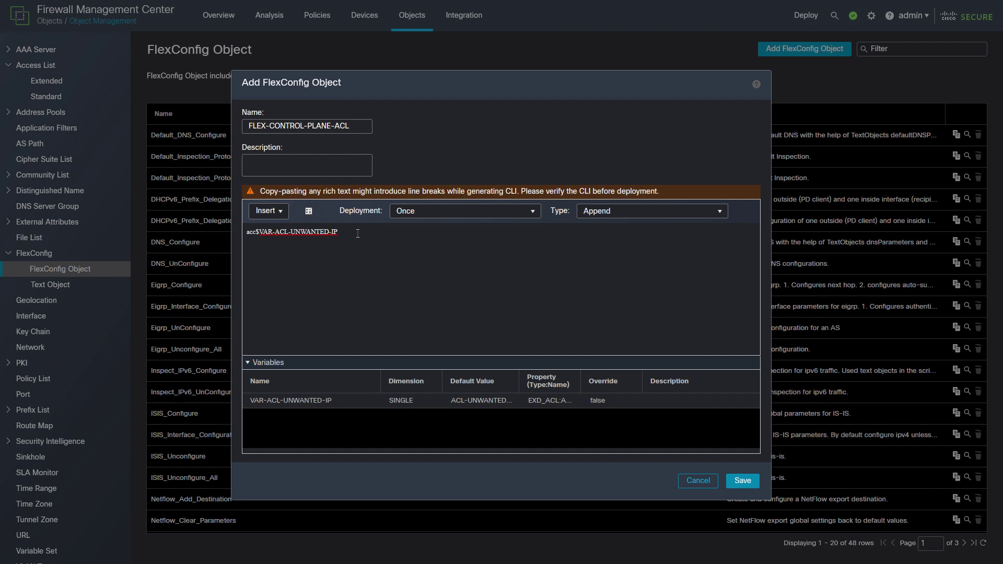
text(p $VAR-ACL-UNWANTED-IP in interface out)
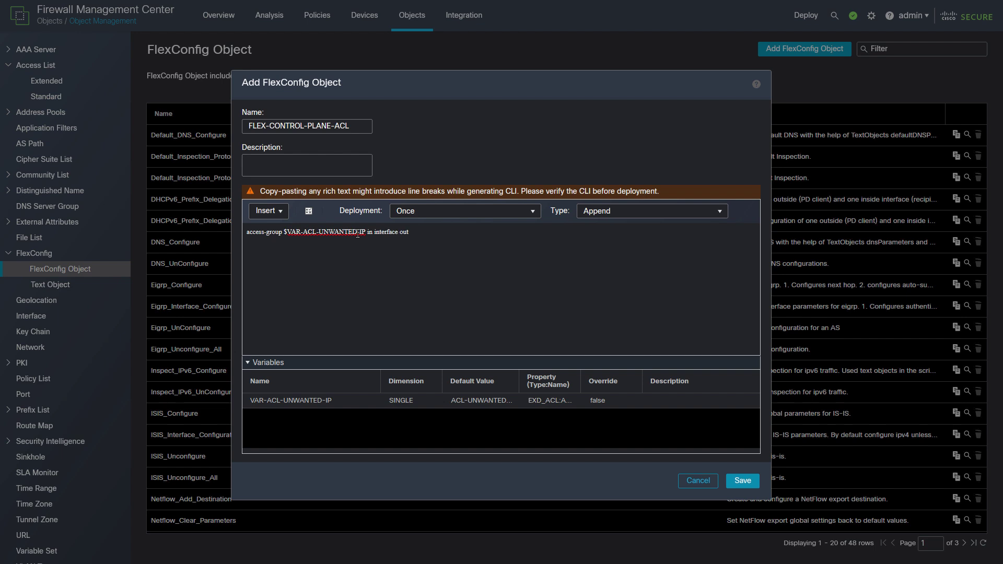
text(side control-plane)
click(743, 481)
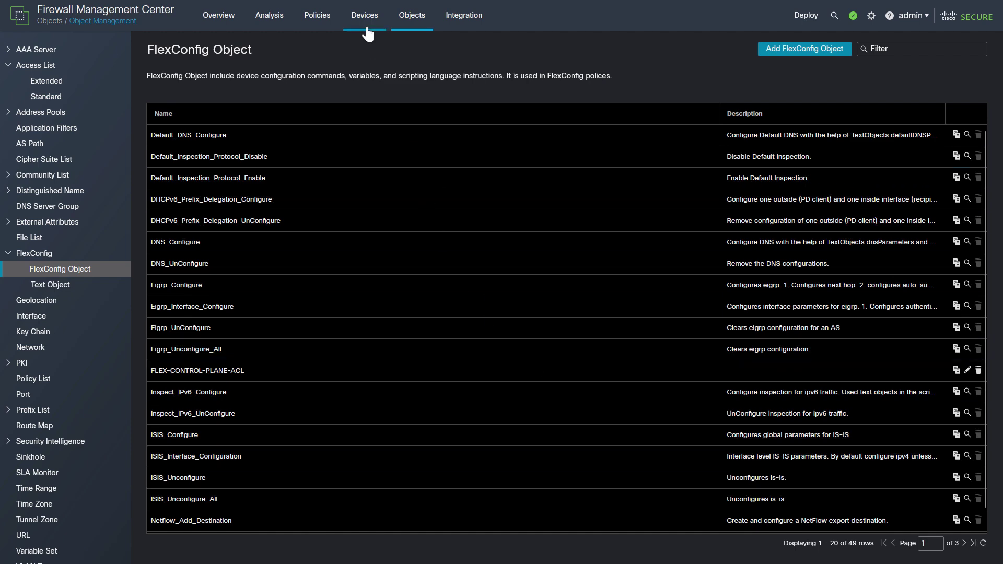
Create FlexConfig policy FTD-FlexConfig assigned to device FTD and save it.
mouse_move(368, 33)
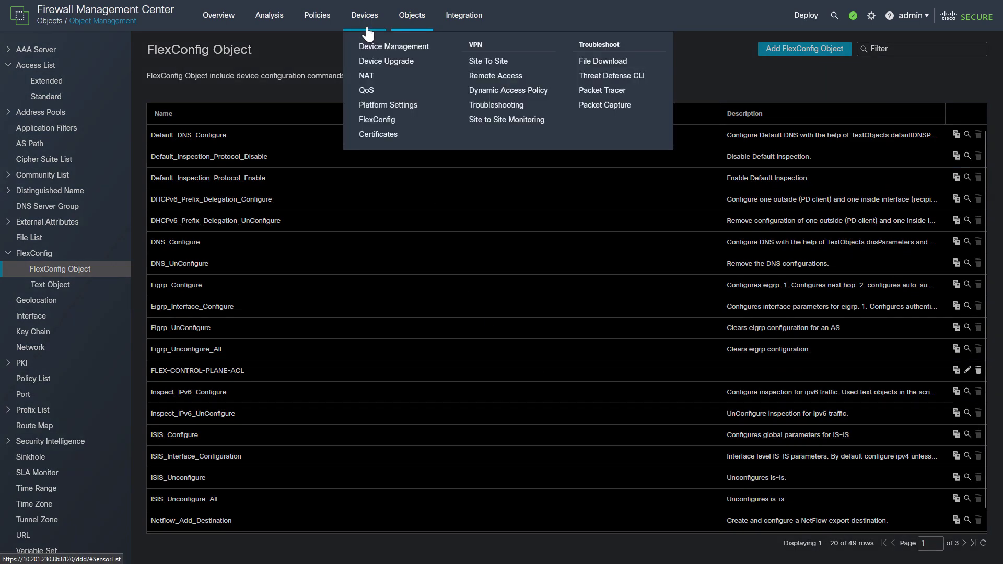
click(369, 120)
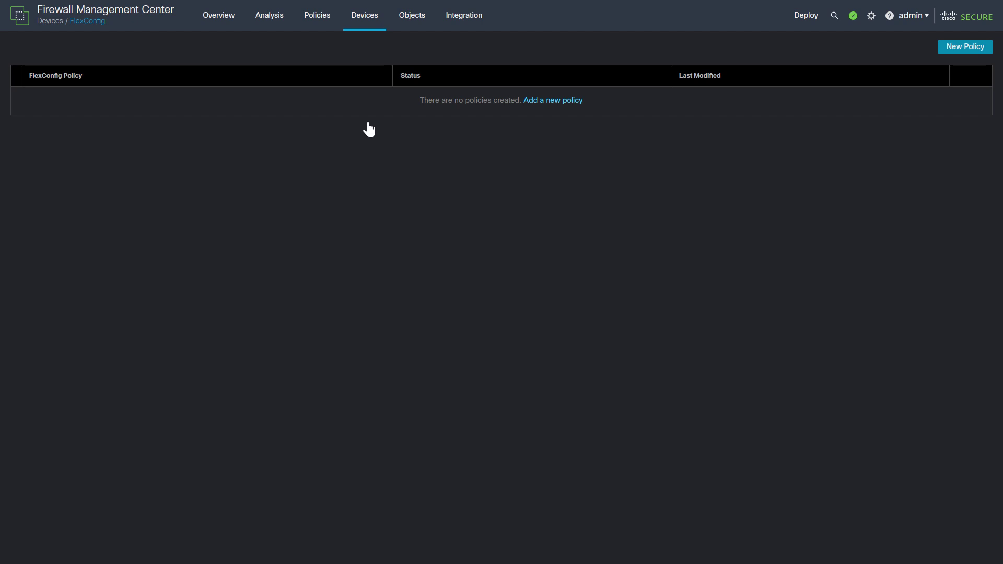
click(949, 50)
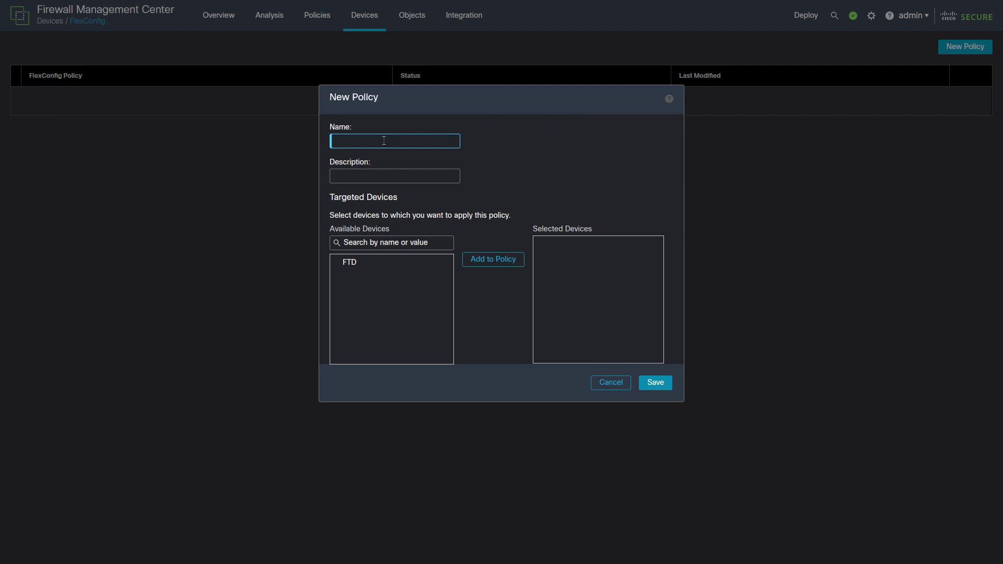
text(FTD-FlexConfig)
click(412, 269)
click(493, 259)
click(655, 382)
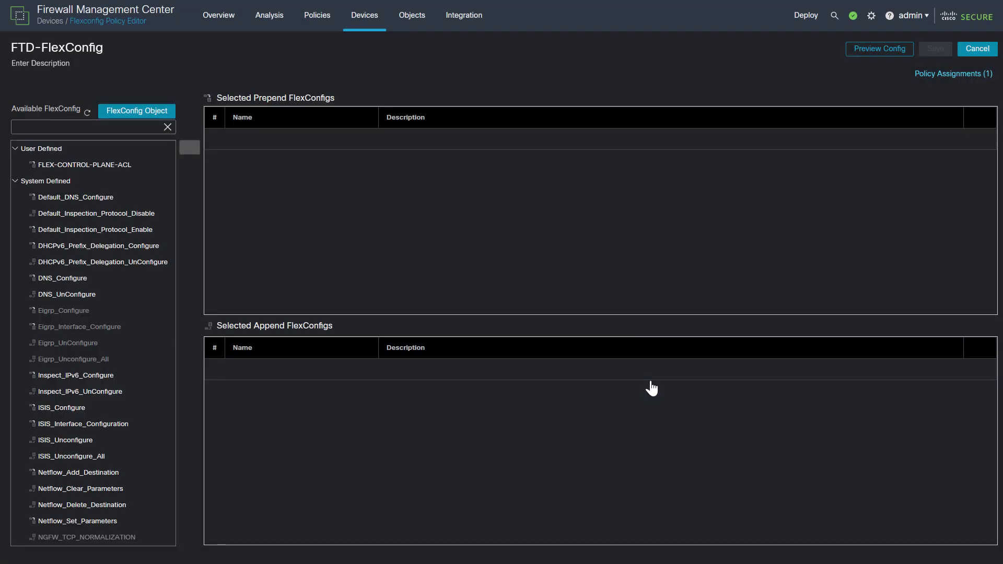
Append FLEX-CONTROL-PLANE-ACL to the policy's FlexConfigs and save.
click(133, 163)
click(190, 148)
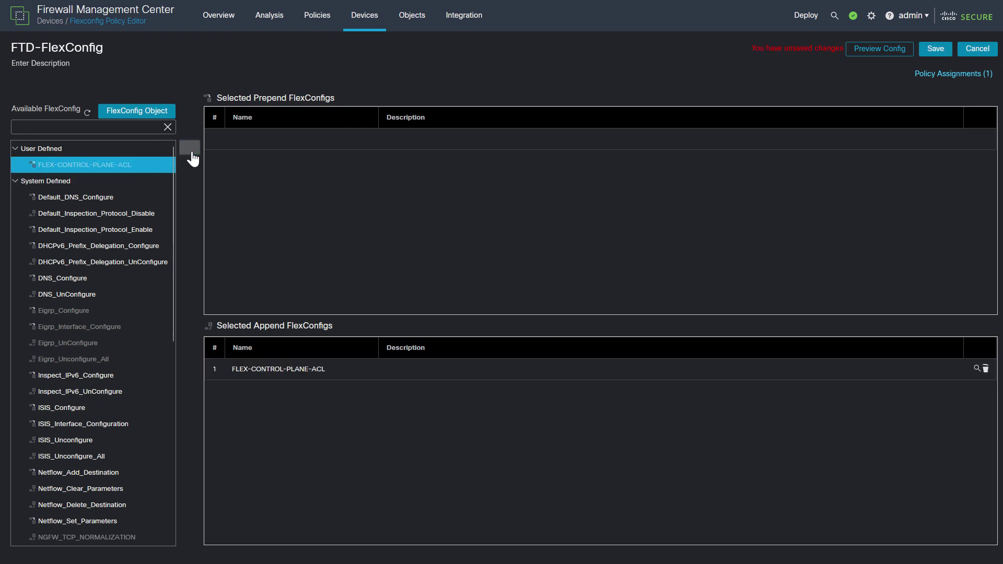
click(944, 50)
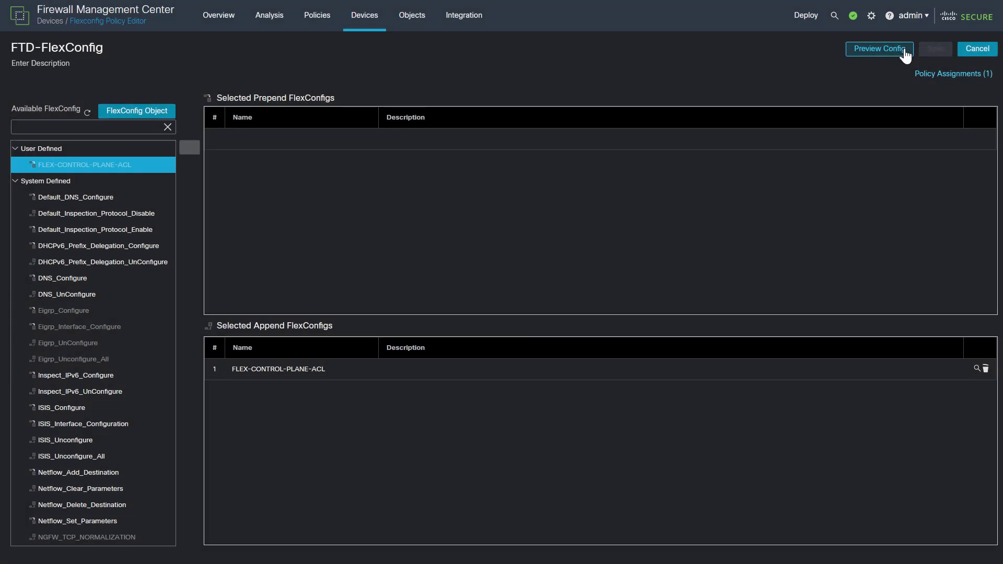
Preview FTD's generated config and verify the control-plane access-group ACL-UNWANTED-IP line.
click(878, 51)
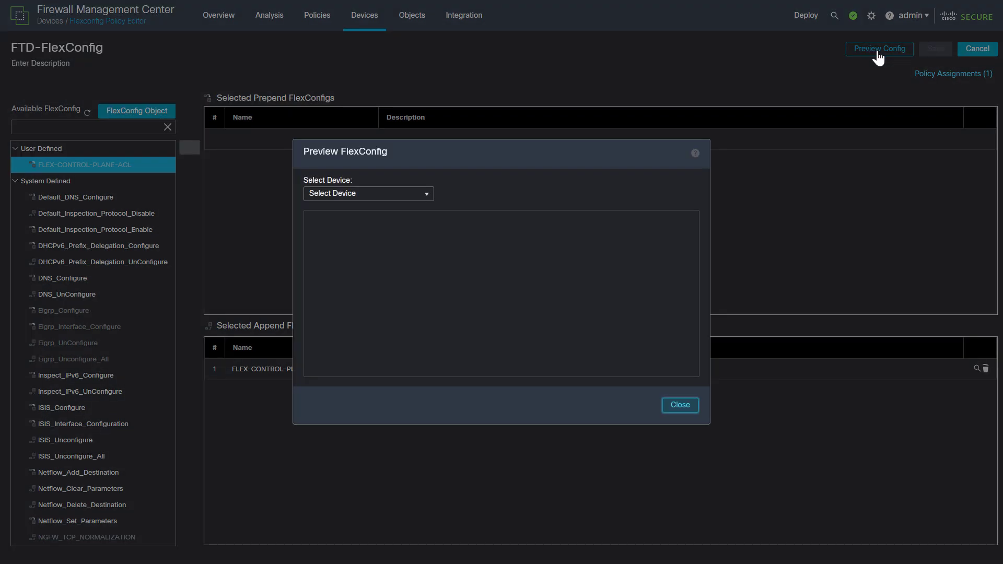
click(426, 196)
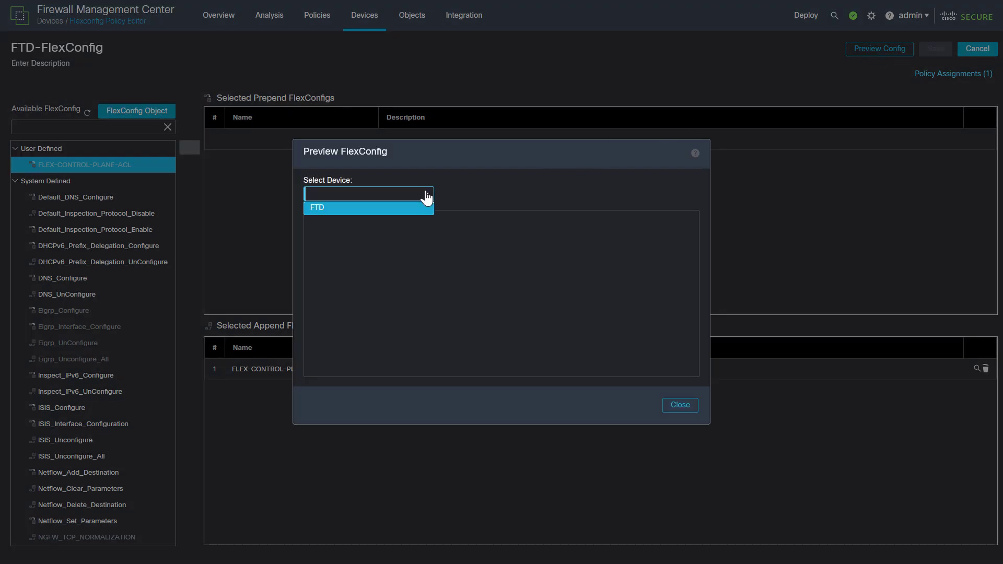
click(399, 209)
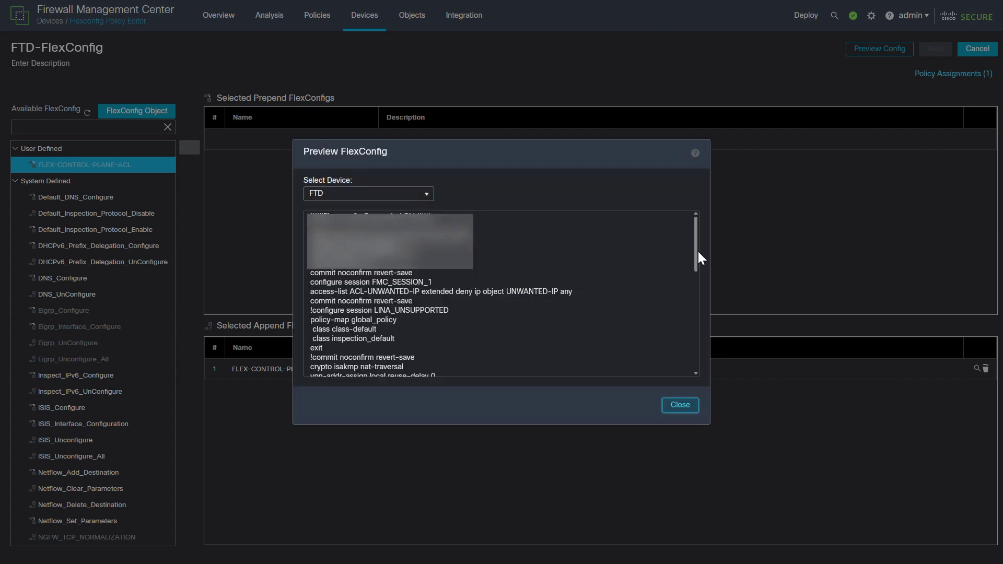
drag(699, 252, 700, 374)
triple_click(486, 372)
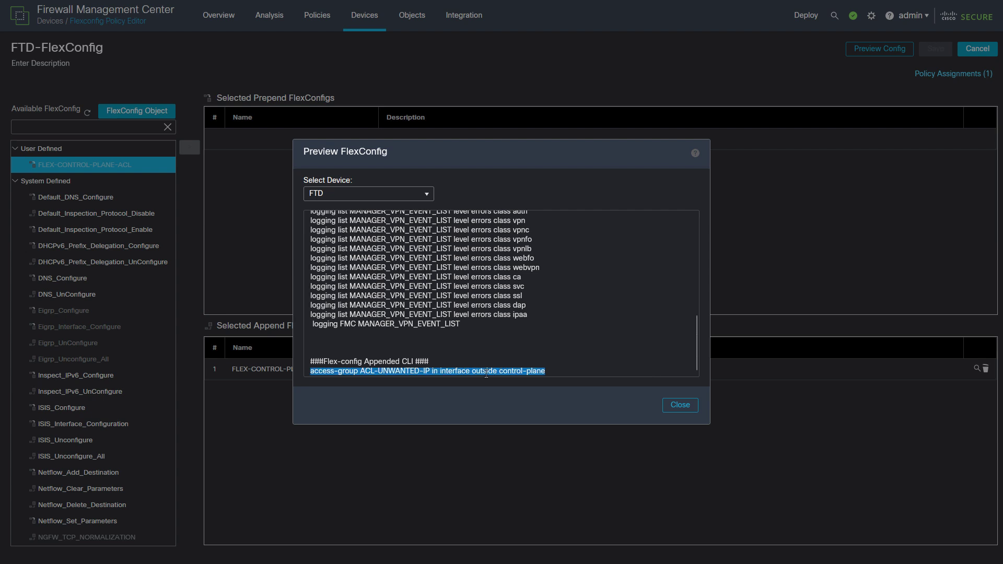
click(691, 411)
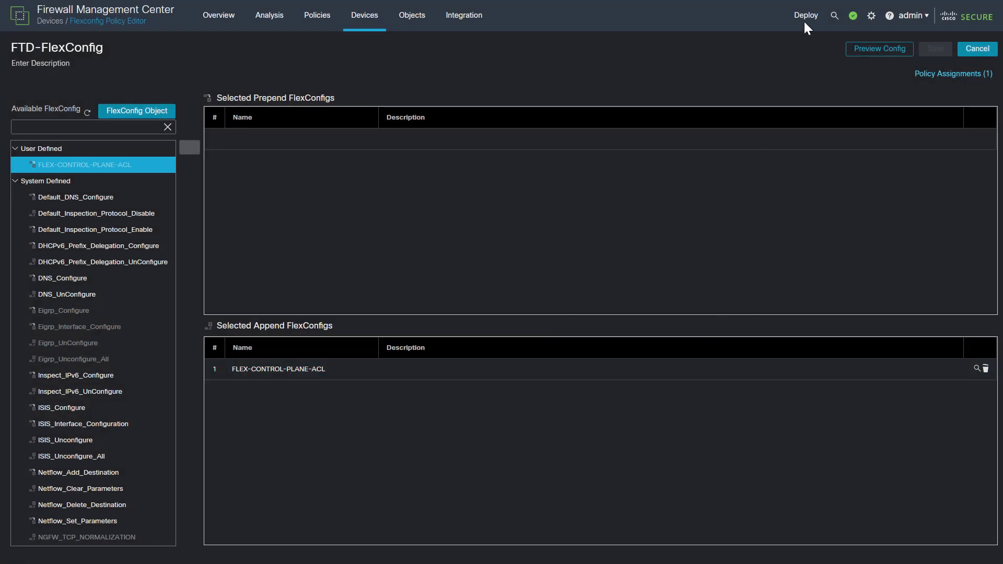
Select FTD for deployment on the Advanced Deploy page.
click(803, 22)
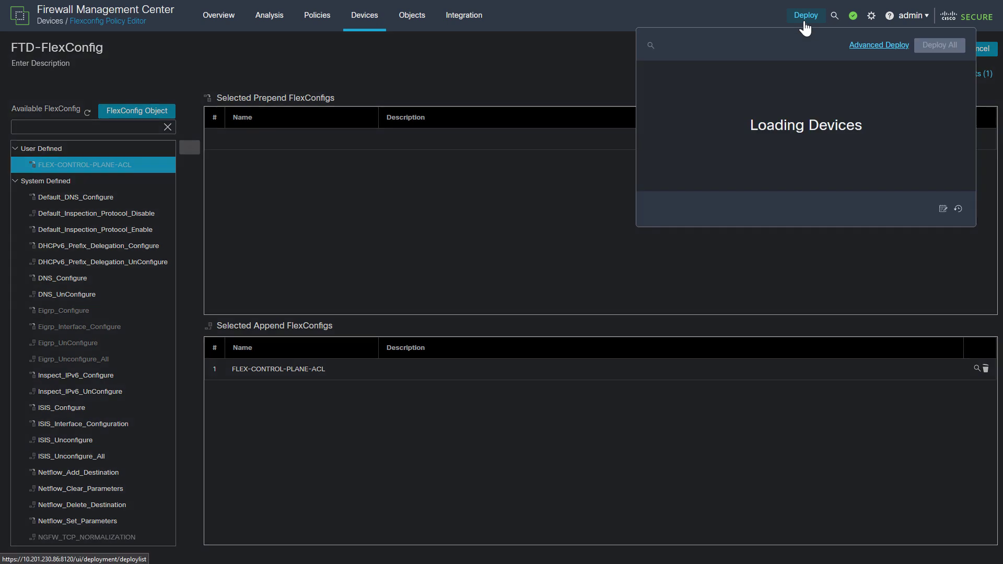
click(866, 47)
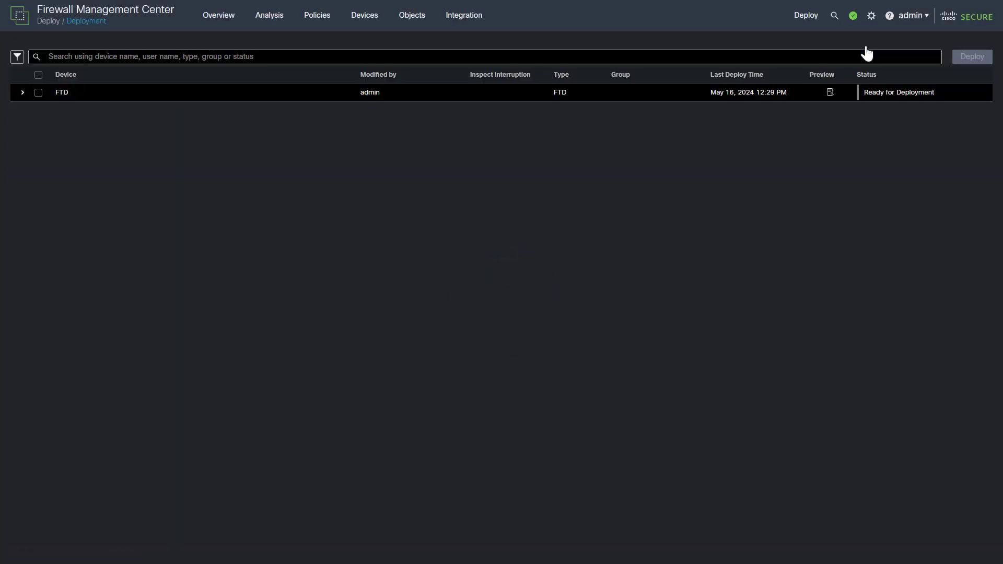
click(22, 96)
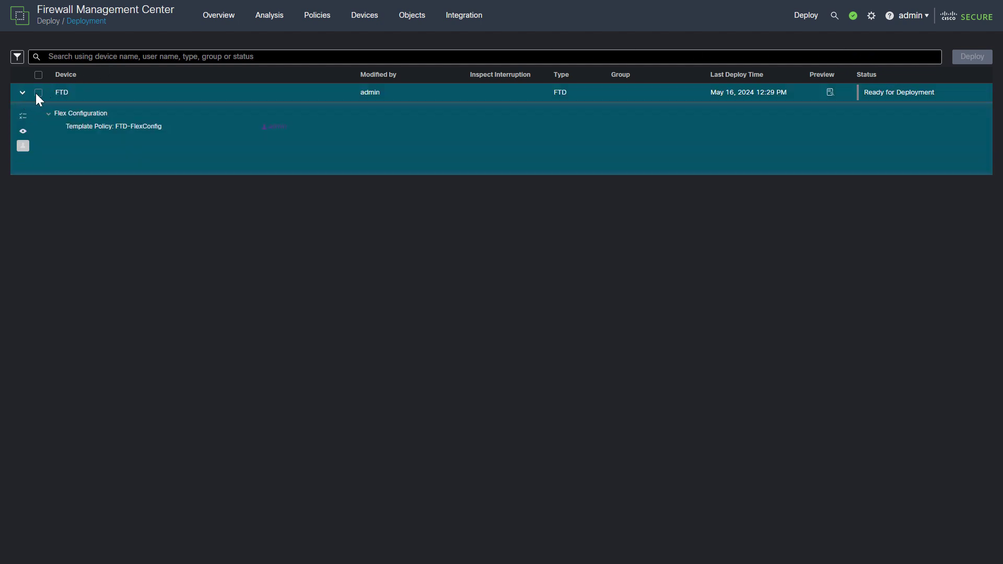
click(38, 94)
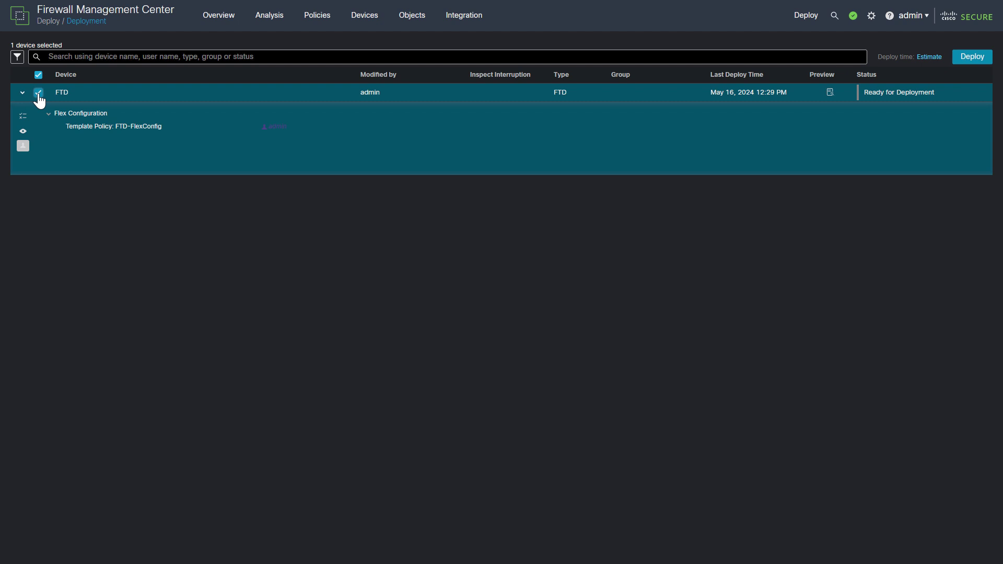
Deploy to FTD, confirming and accepting the FlexConfig validation warning.
click(961, 62)
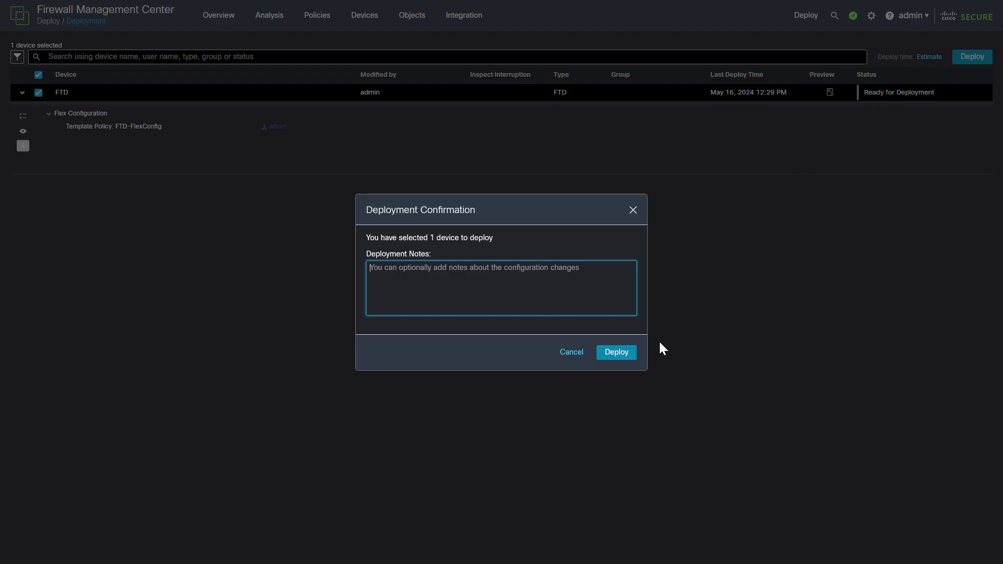
click(625, 355)
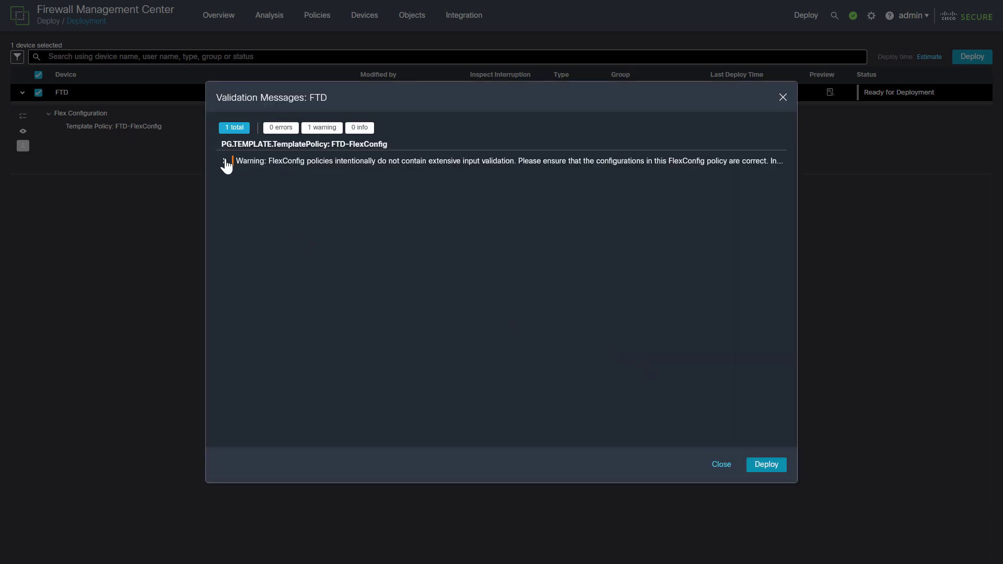
click(225, 162)
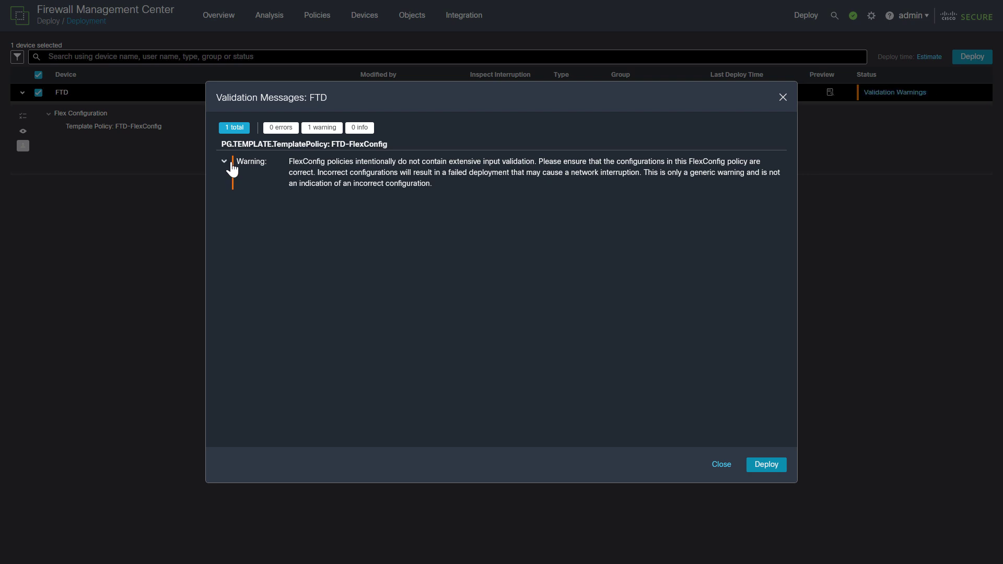
click(761, 469)
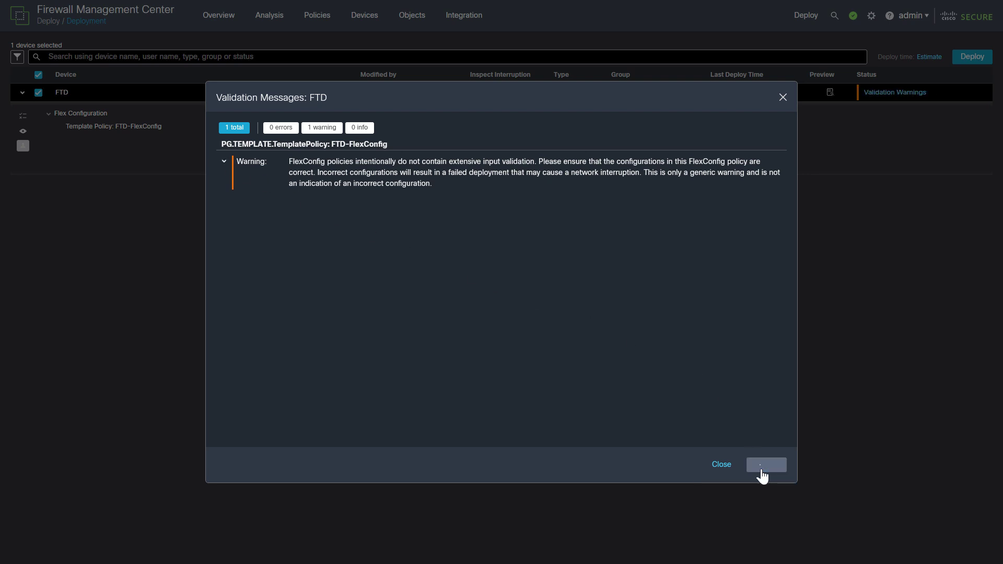